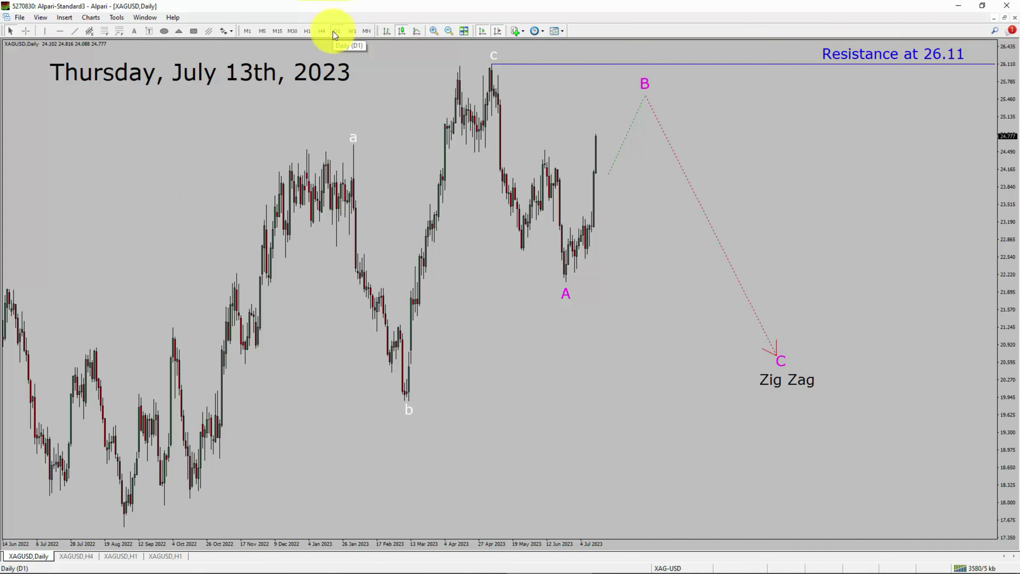
- Check the 26.11 resistance on XAGUSD Daily with the crosshair, then bring up the XAGUSD H4 chart
middle_click(961, 68)
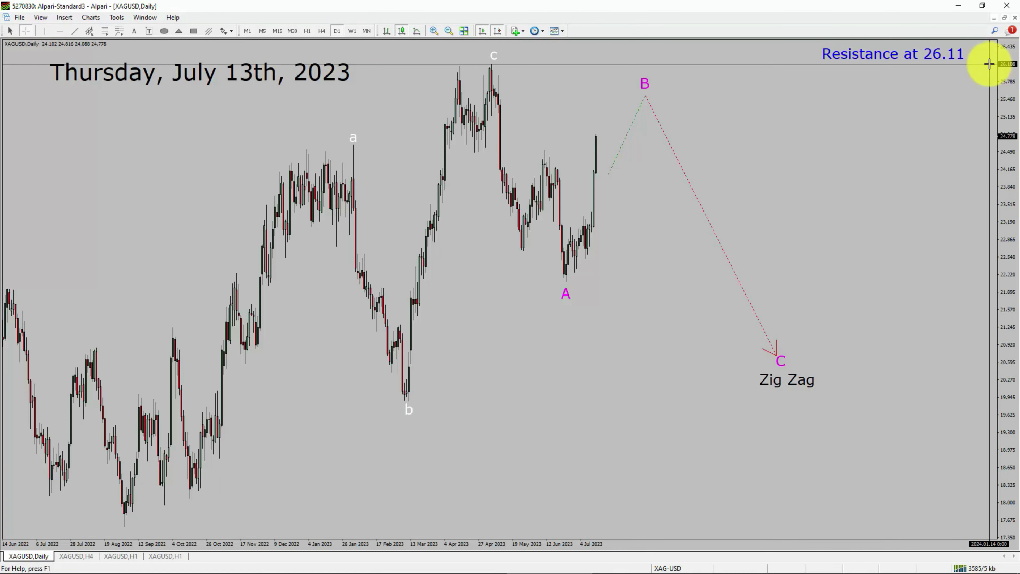
middle_click(976, 69)
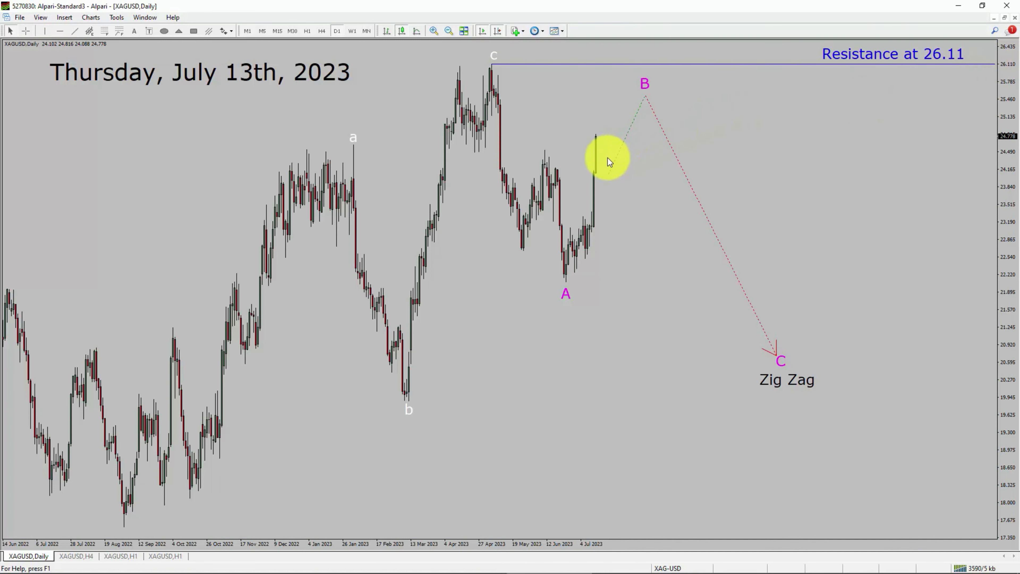
click(651, 95)
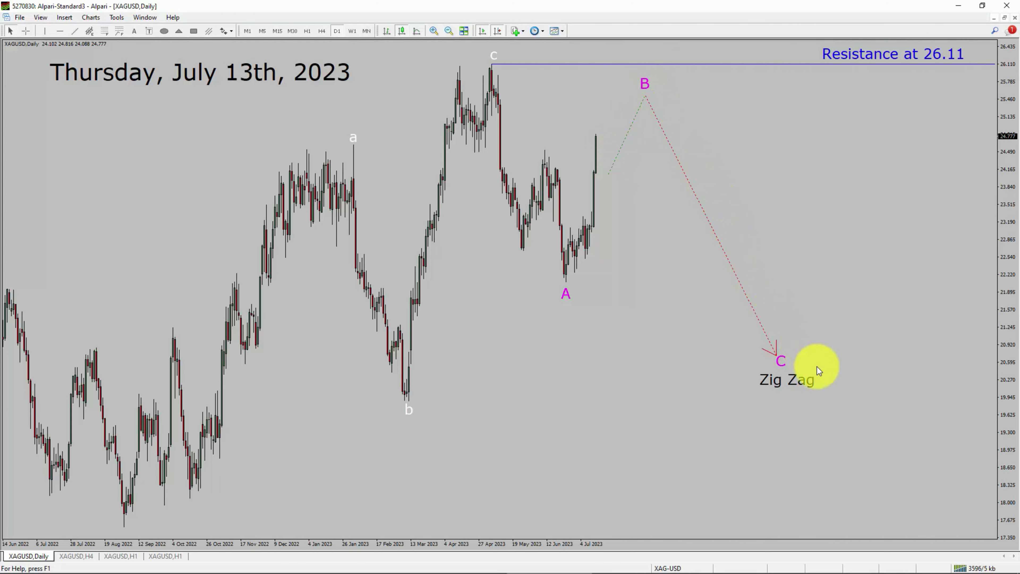
click(826, 380)
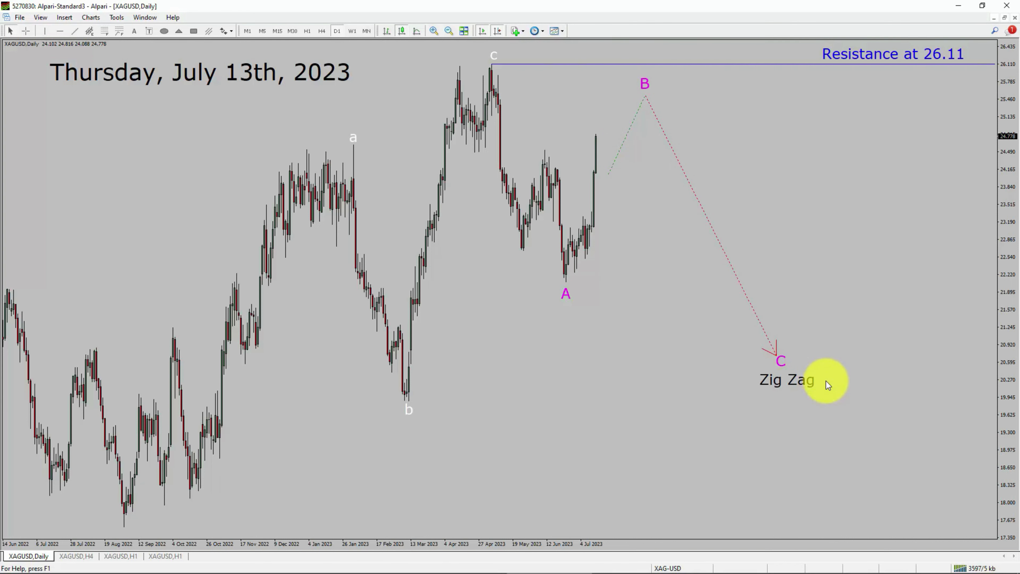
middle_click(982, 63)
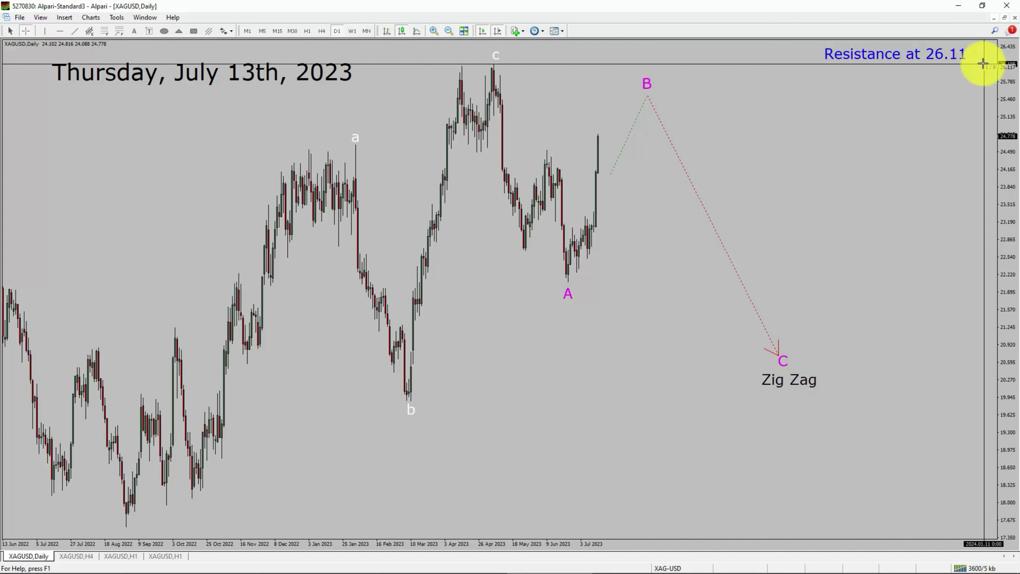
scroll(982, 64, down, 1)
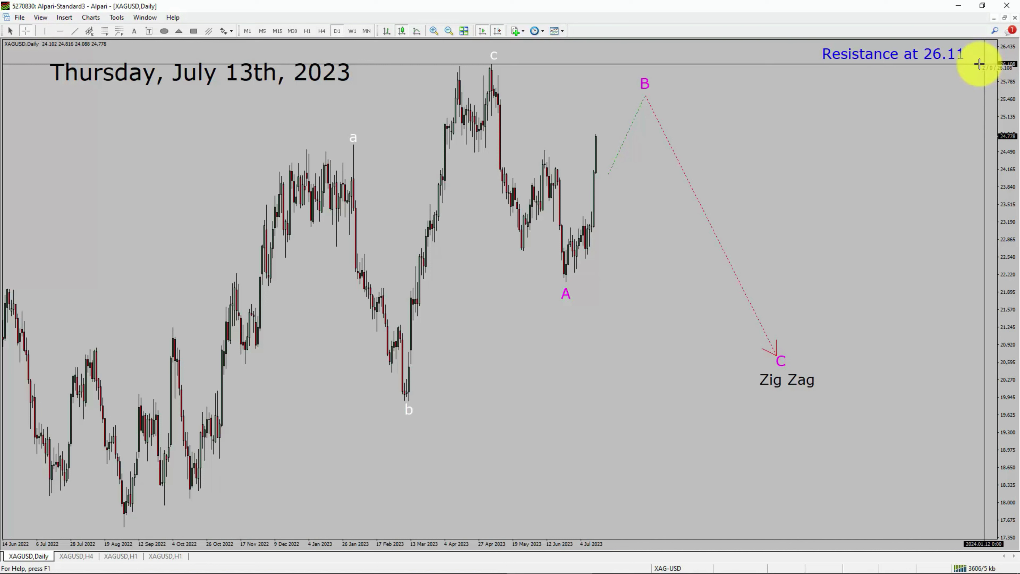
click(978, 63)
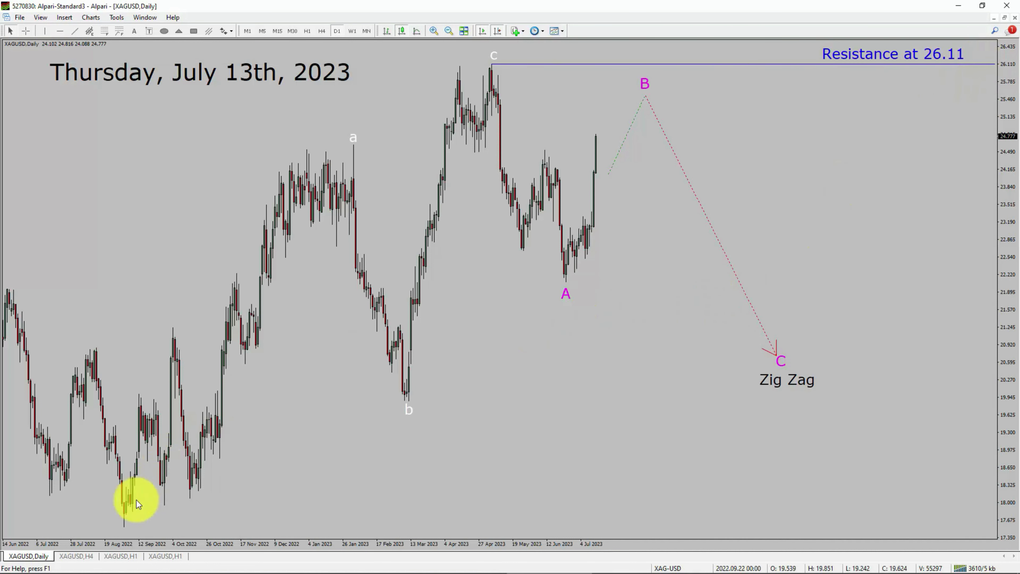
click(76, 556)
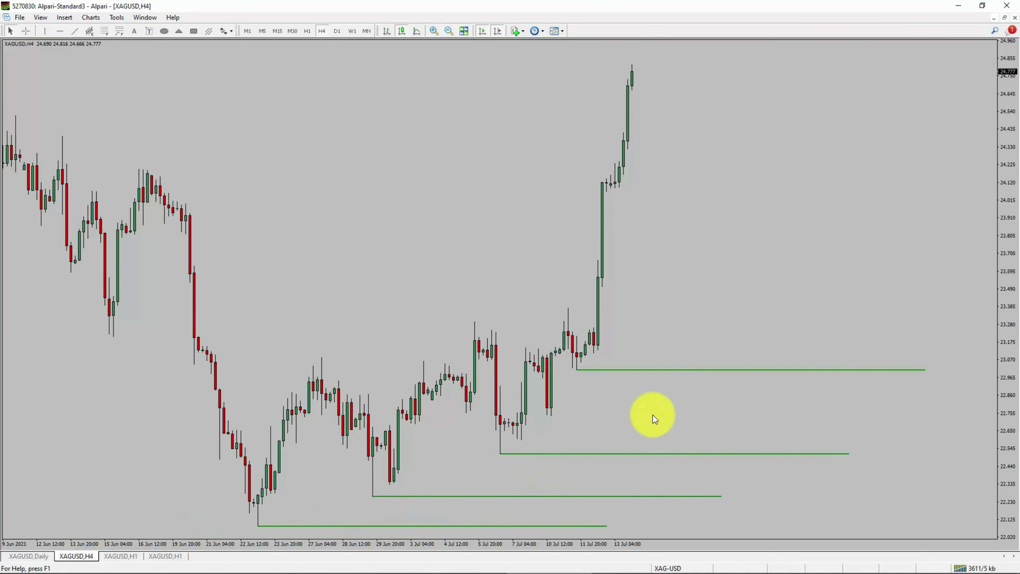
- Switch to the XAGUSD H1 chart labelled with the i–v impulse waves and 23.38 support
click(704, 299)
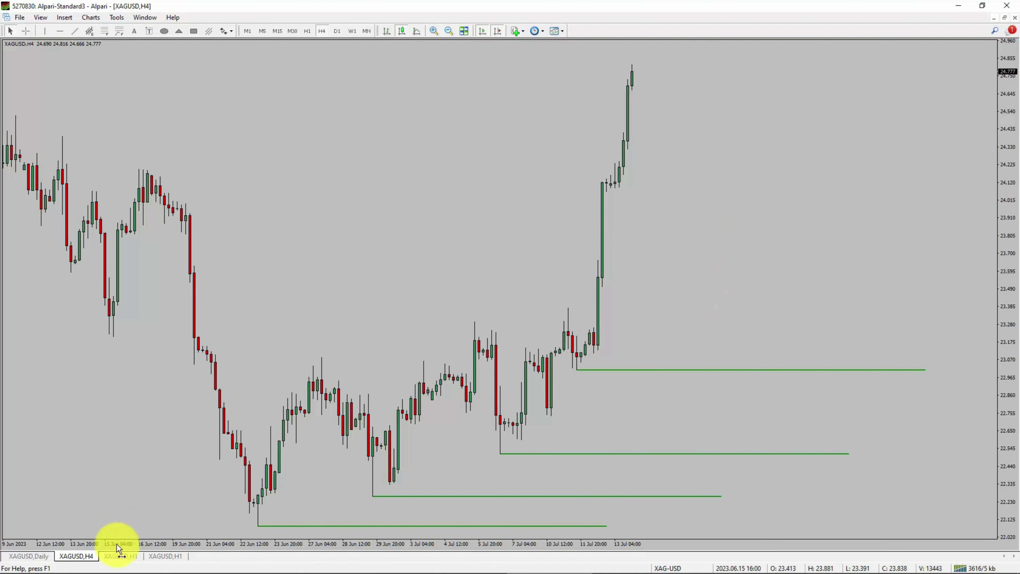
click(118, 554)
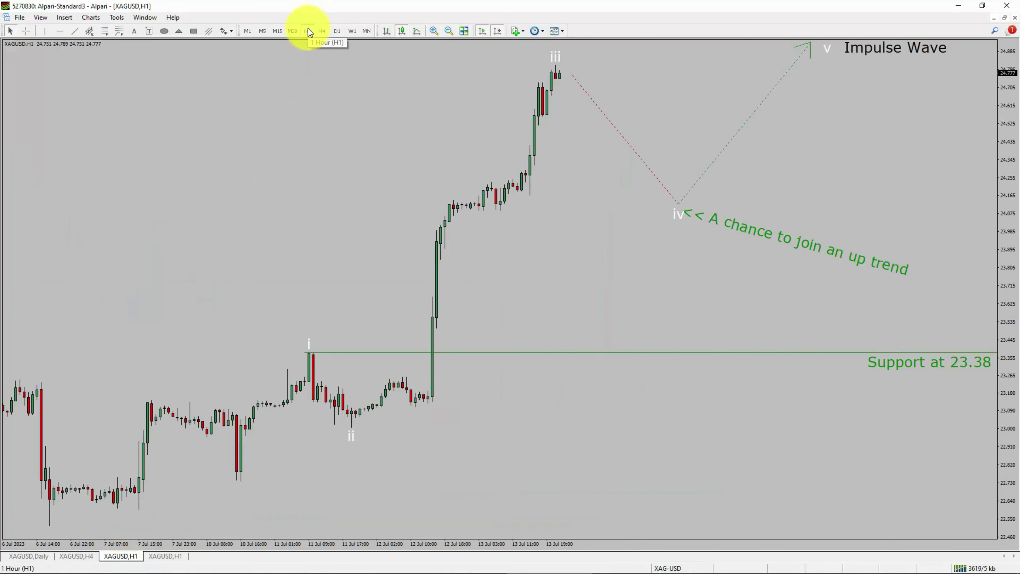
- Read the wave iv label and 23.38 support with the crosshair, then move to the Fibonacci H1 chart
middle_click(935, 292)
drag(990, 352, 991, 352)
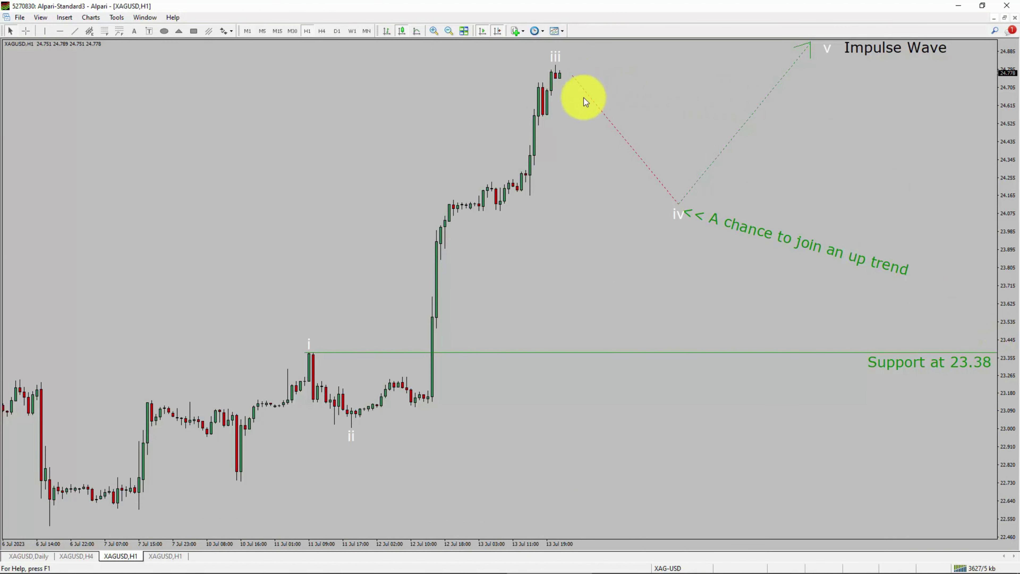
click(681, 220)
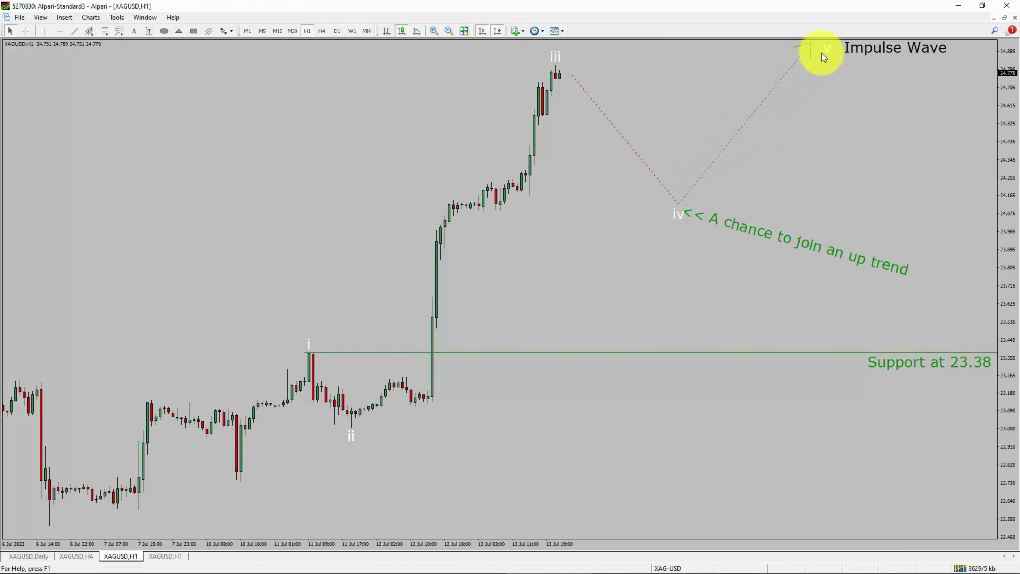
click(678, 221)
click(684, 213)
middle_click(993, 353)
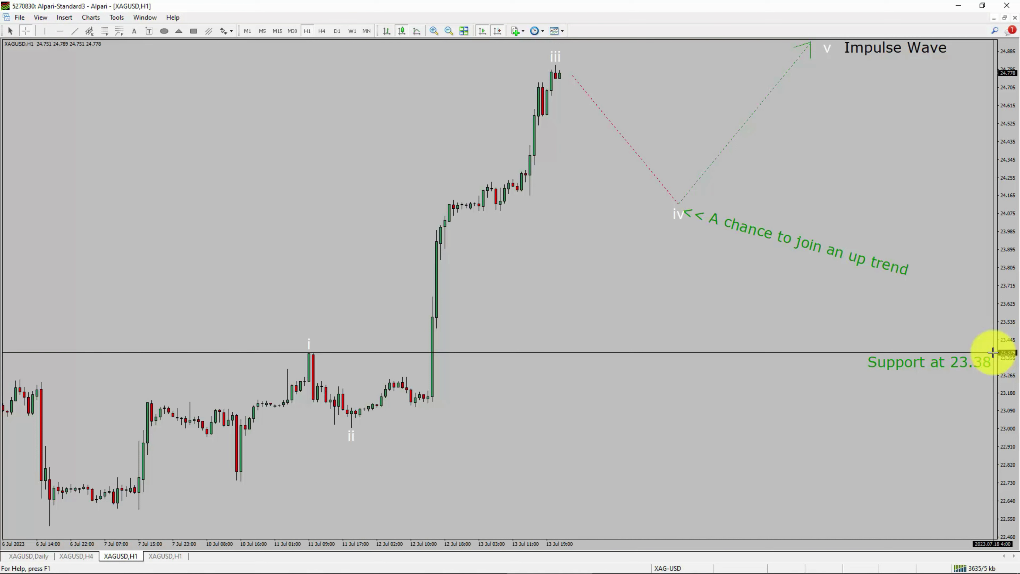
key(ctrl+Tab)
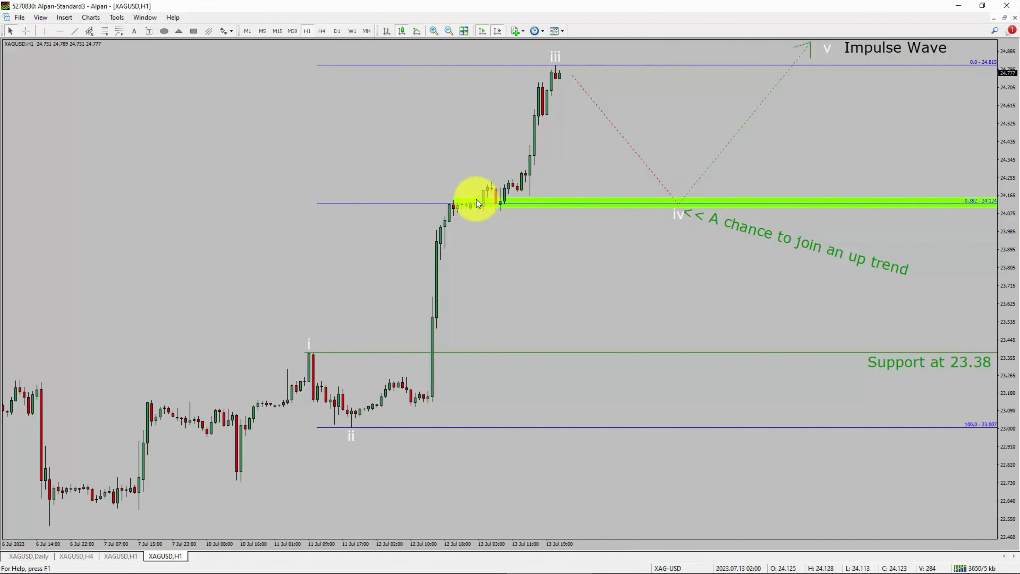
- Bring up the second terminal's EURUSD H4 chart showing the open 0.10-lot buy
click(670, 218)
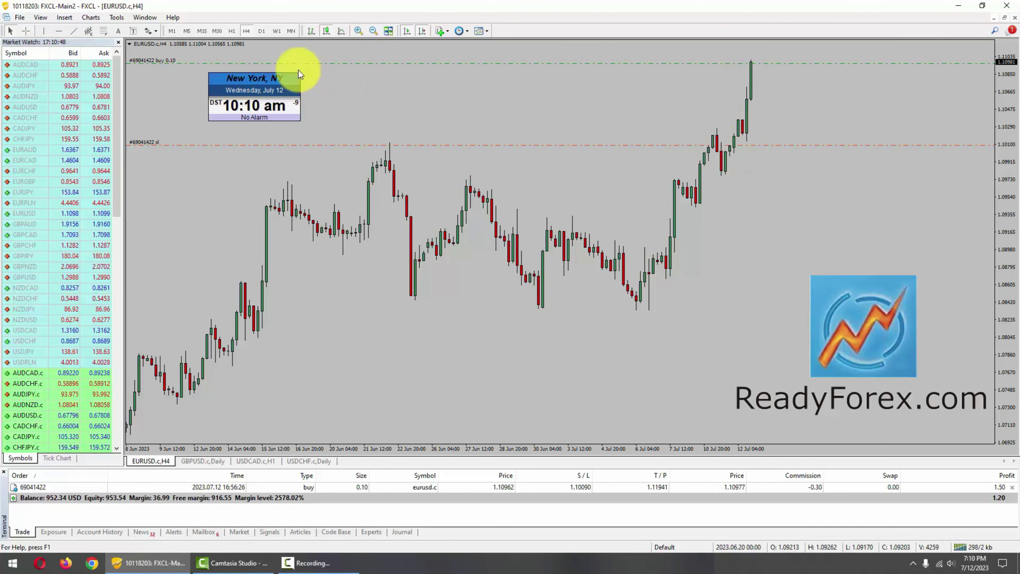
- Cycle the EURUSD chart through D1, W1, H4 and M5 before settling on H1
click(261, 30)
click(276, 31)
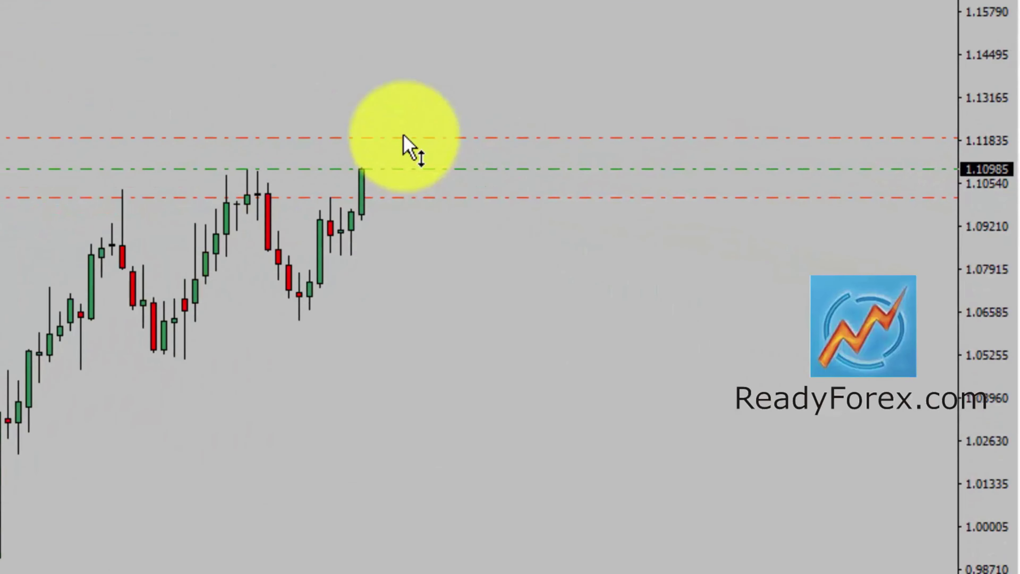
click(246, 31)
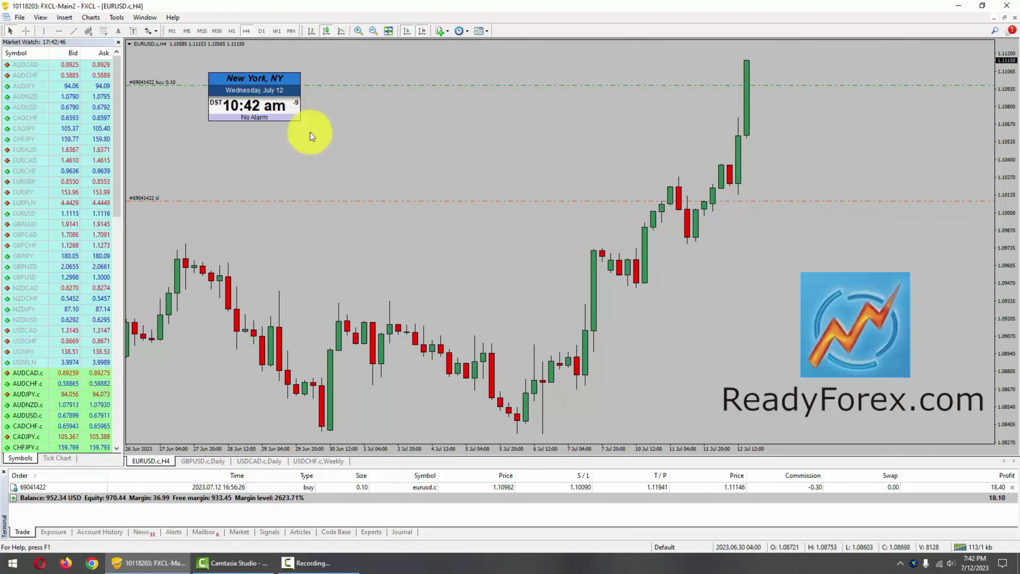
mouse_move(756, 60)
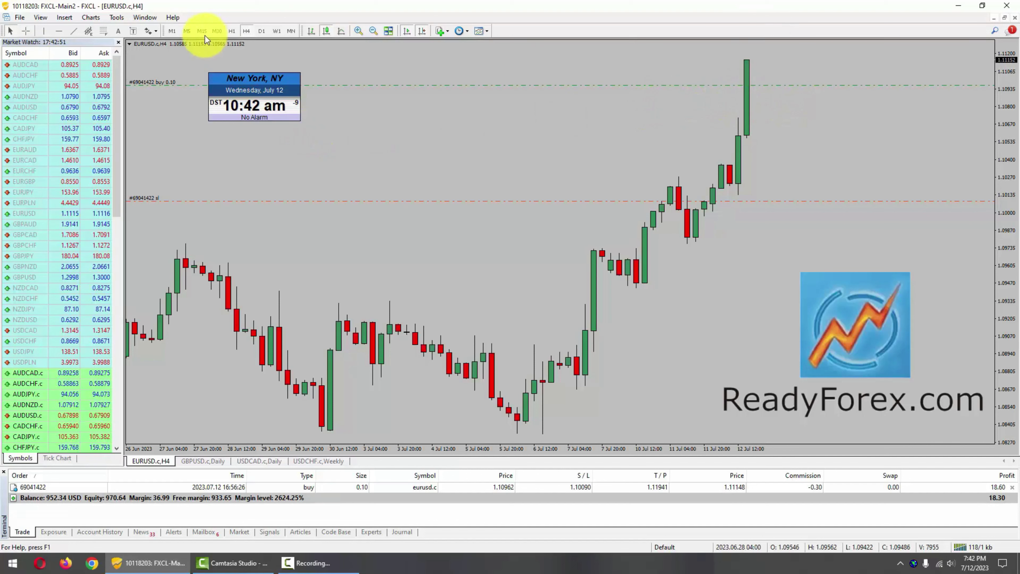
click(187, 31)
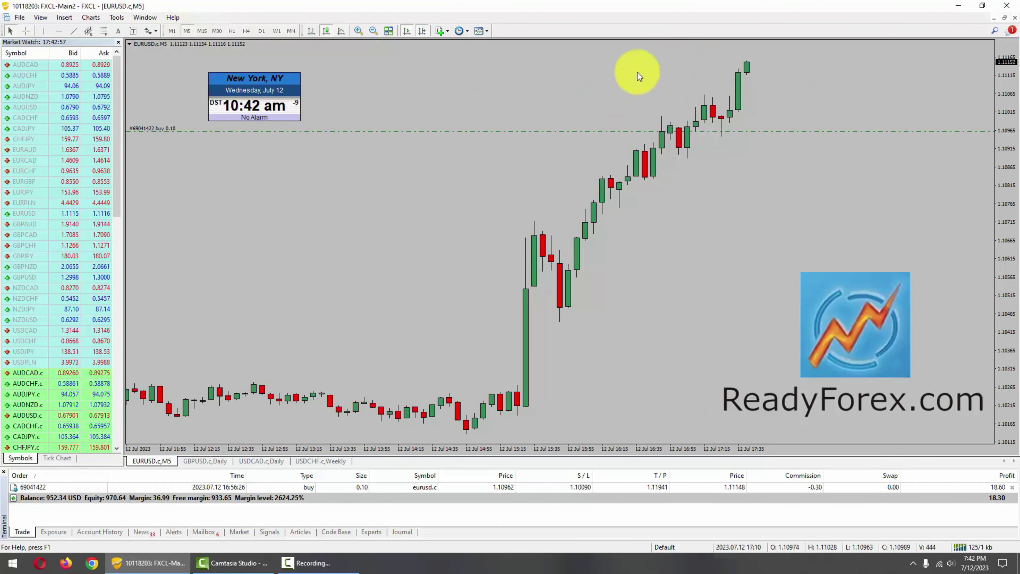
click(237, 30)
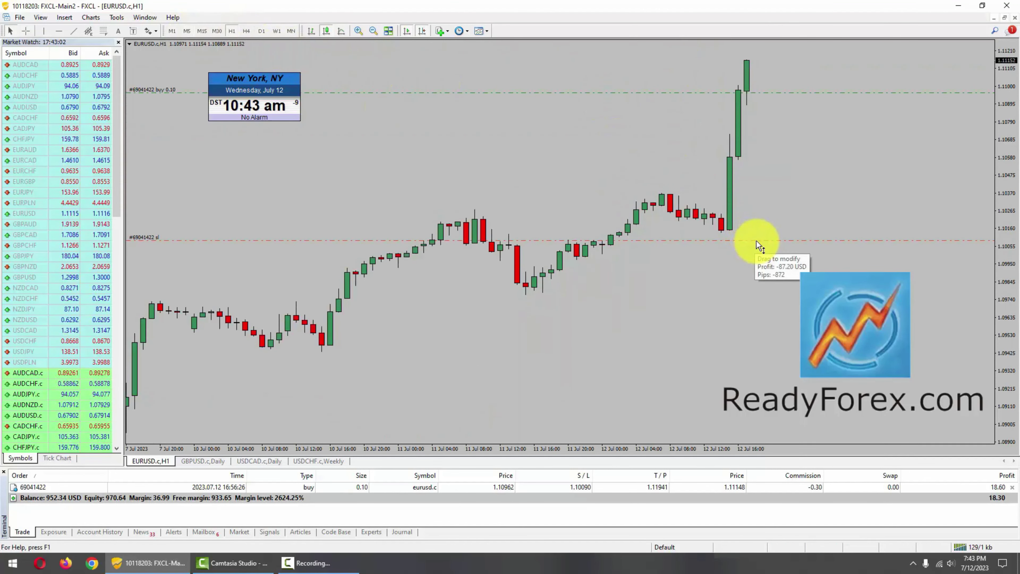
- Raise the buy's stop-loss to 1.10985, switch to M5, and open that trade's order window
drag(761, 232, 768, 89)
click(186, 30)
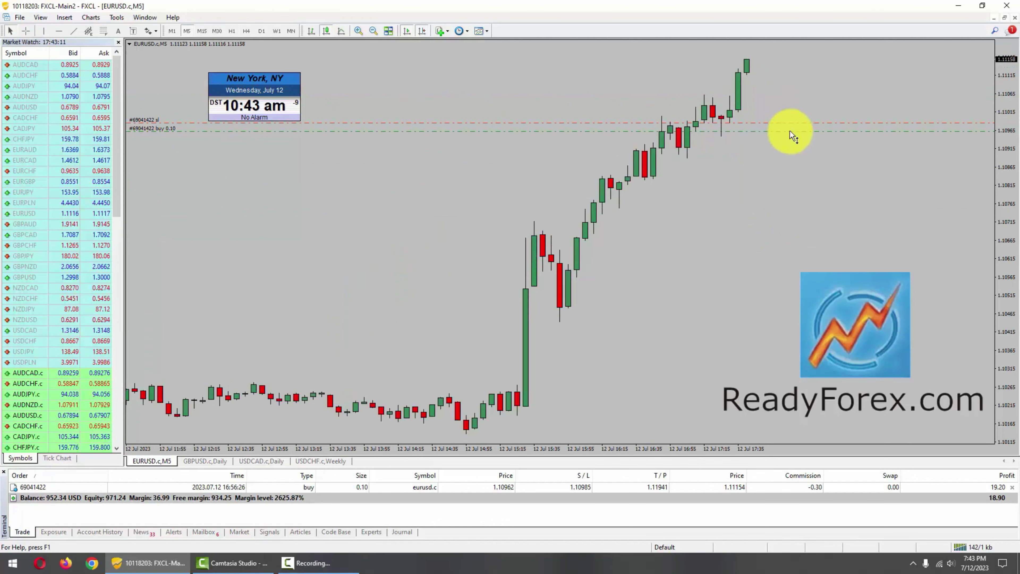
mouse_move(790, 122)
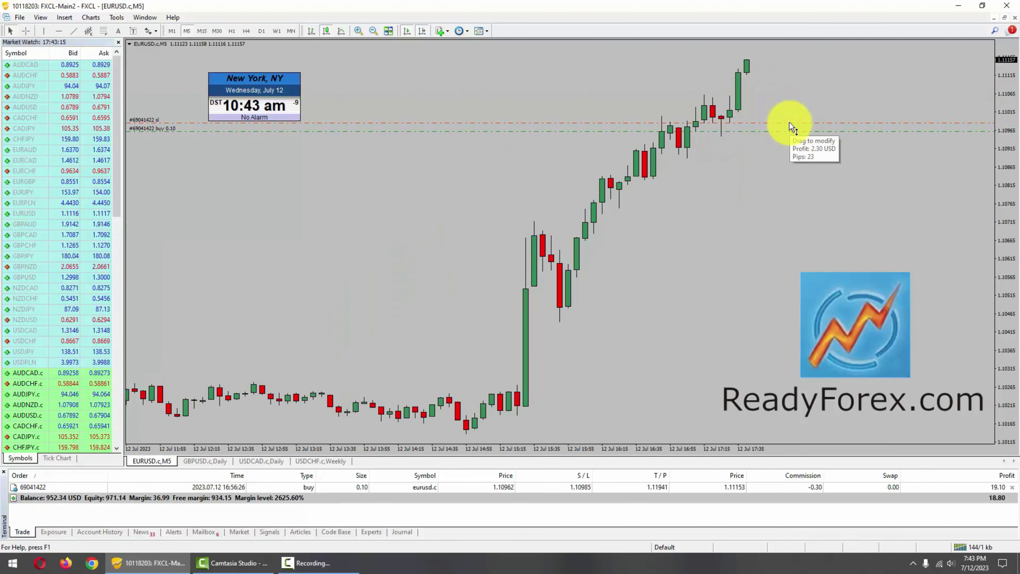
double_click(724, 487)
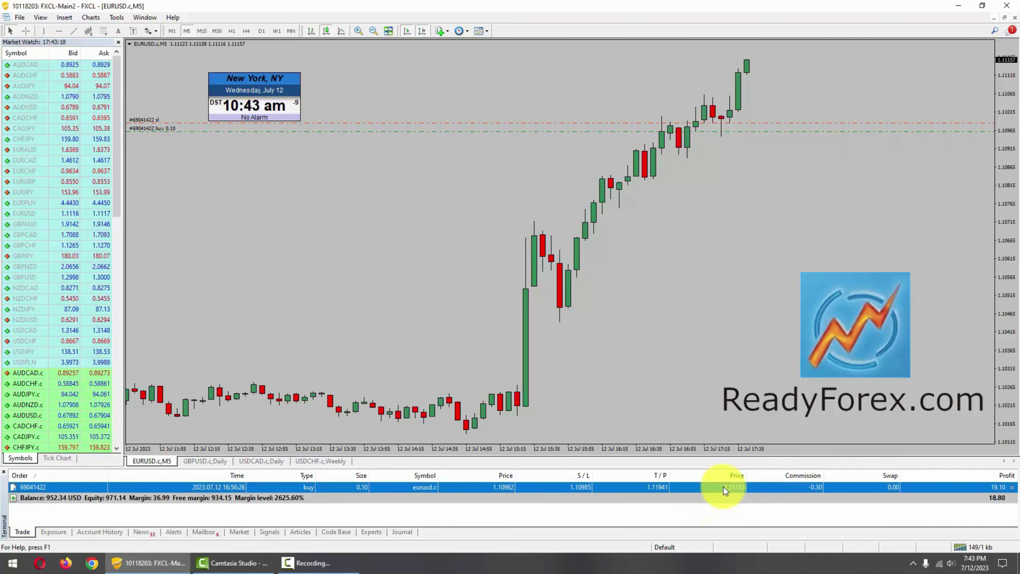
drag(488, 123, 562, 193)
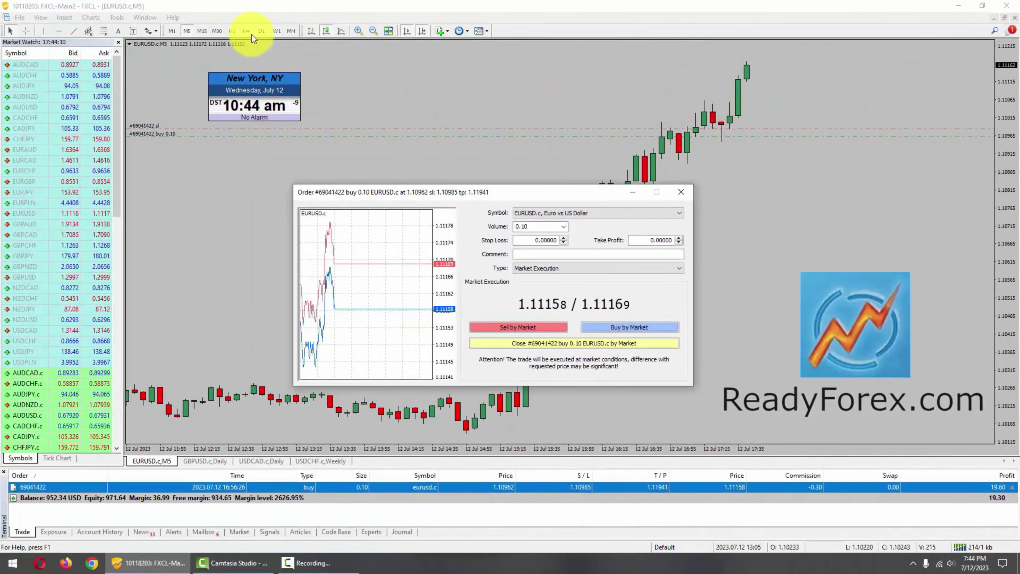
- Switch to M1, move the order window aside, and close the 0.10 EURUSD buy at market
click(172, 34)
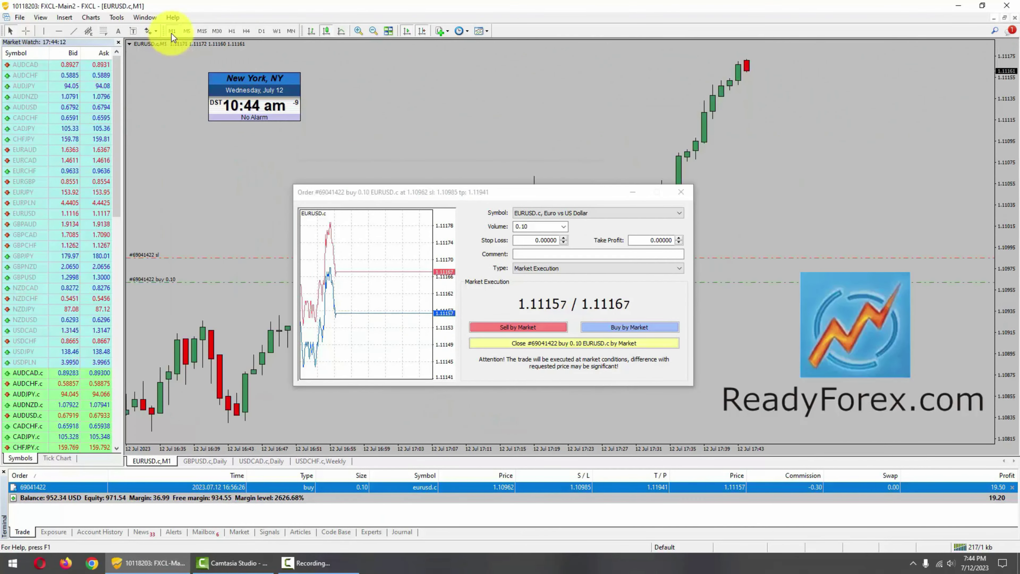
drag(492, 193, 374, 224)
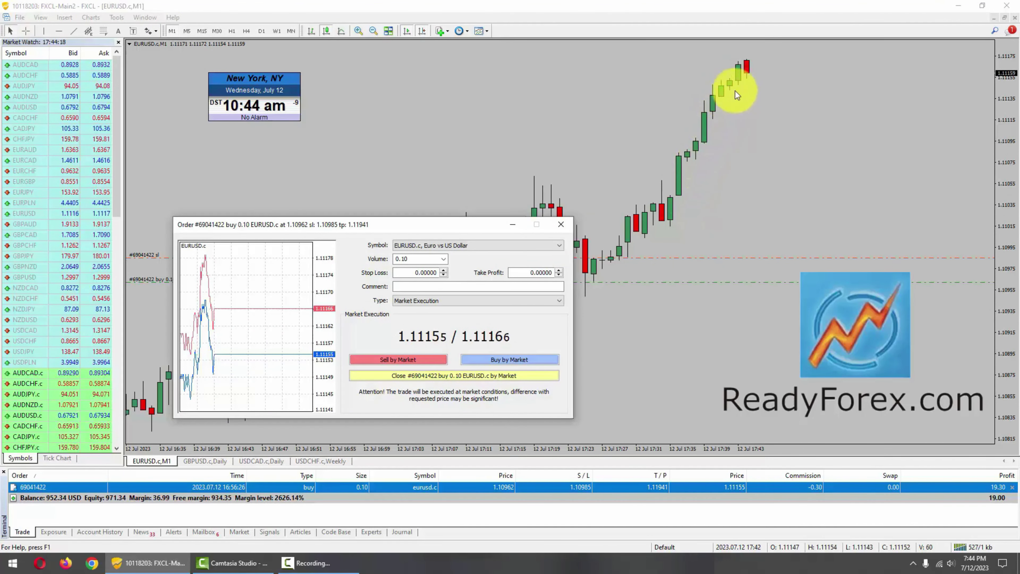
drag(454, 229, 525, 221)
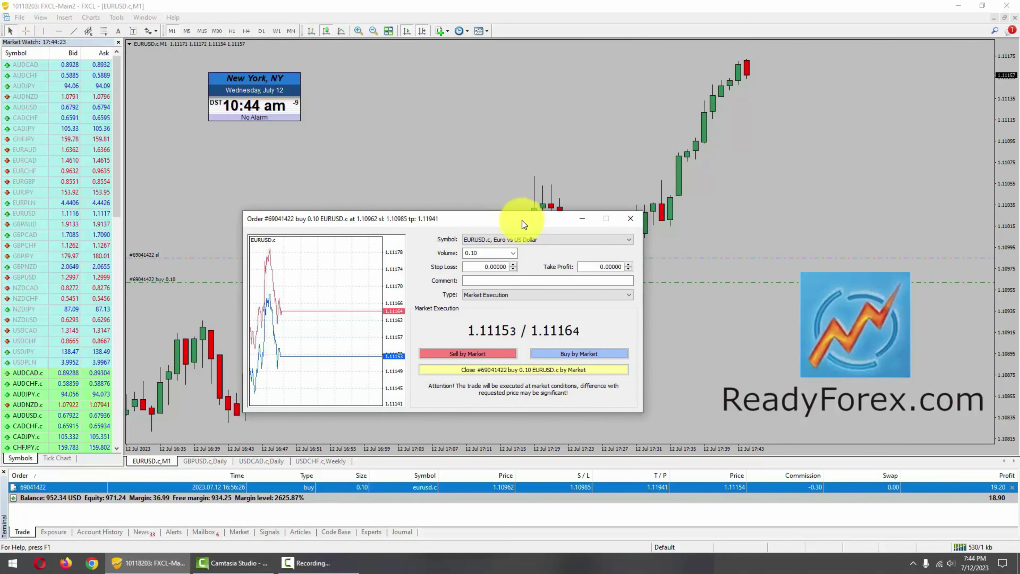
click(575, 370)
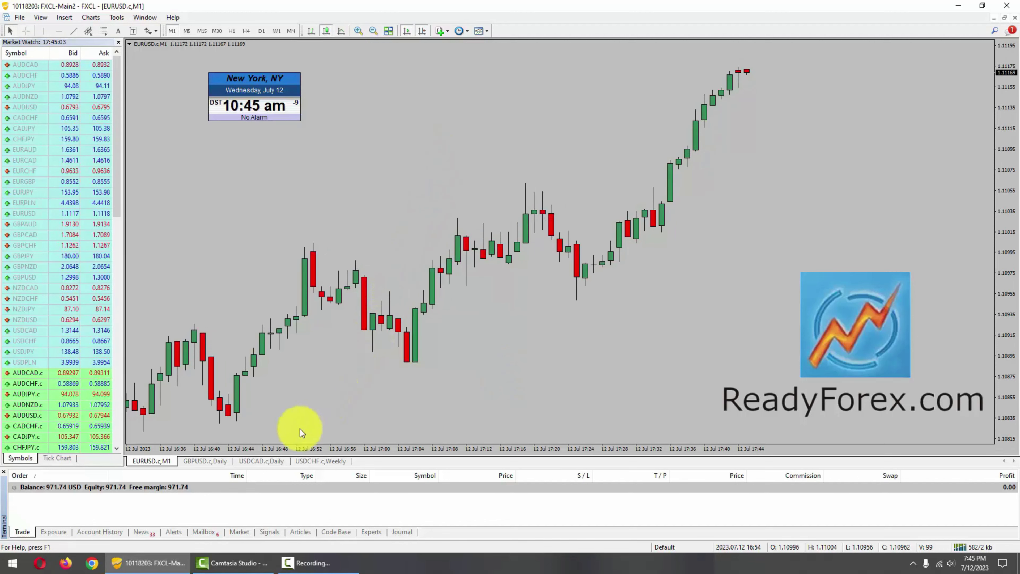
- Show Account History, select the closed EURUSD buy with 19.70 profit, and open the detailed report
click(102, 532)
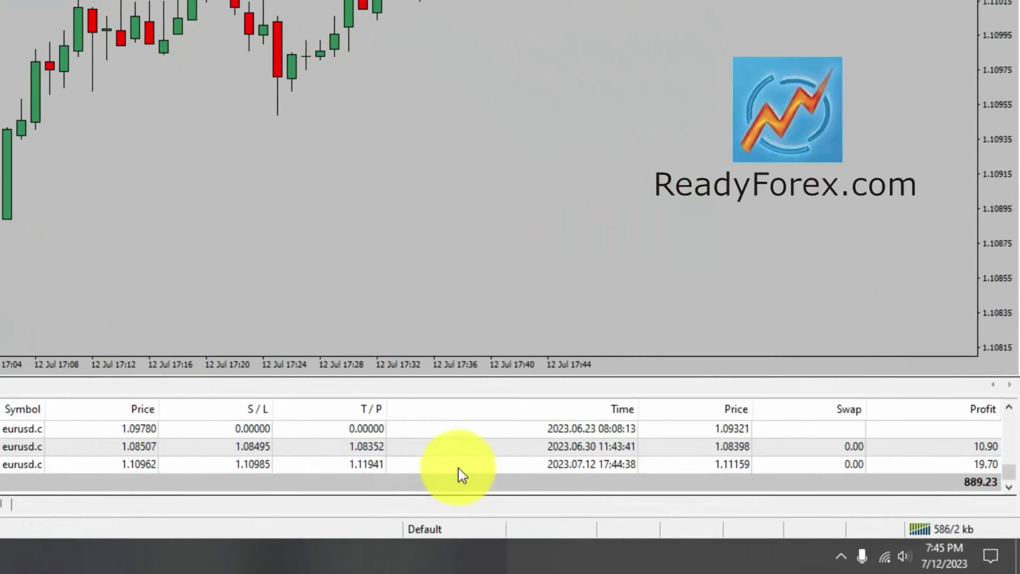
click(462, 466)
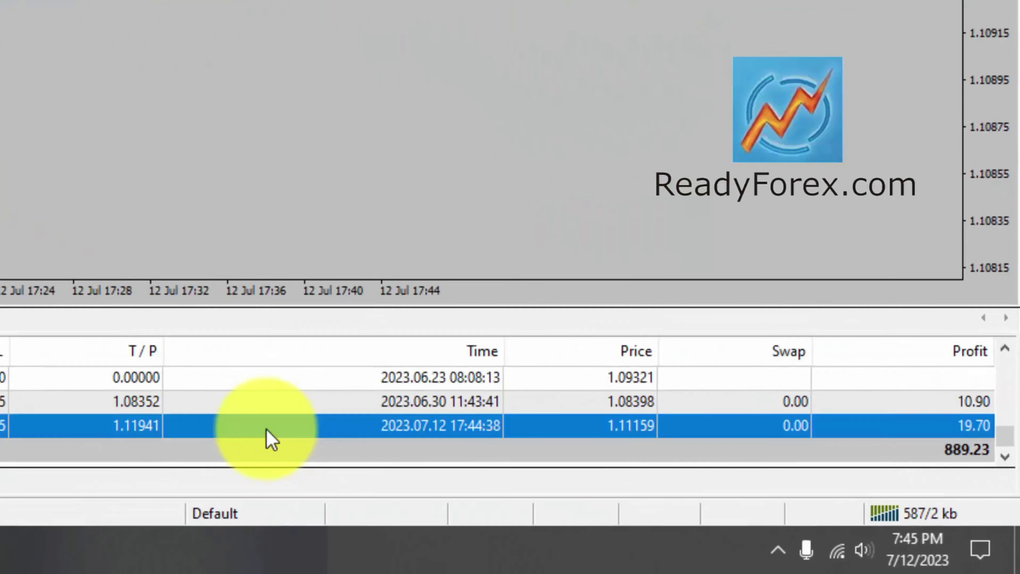
click(265, 428)
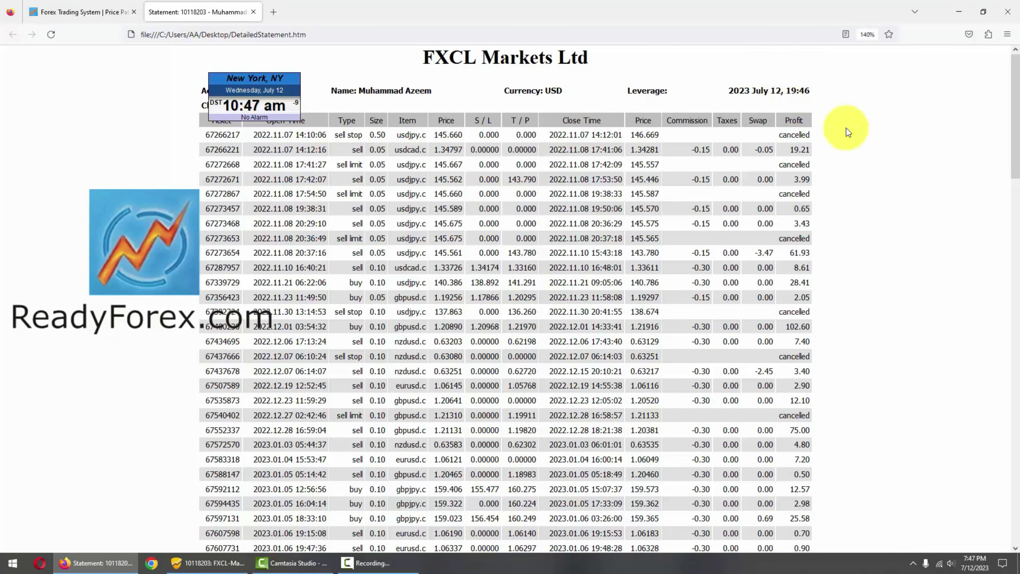
- Highlight the last trade's row and its 19.70 profit in the statement
drag(1012, 86, 989, 401)
drag(349, 188, 559, 186)
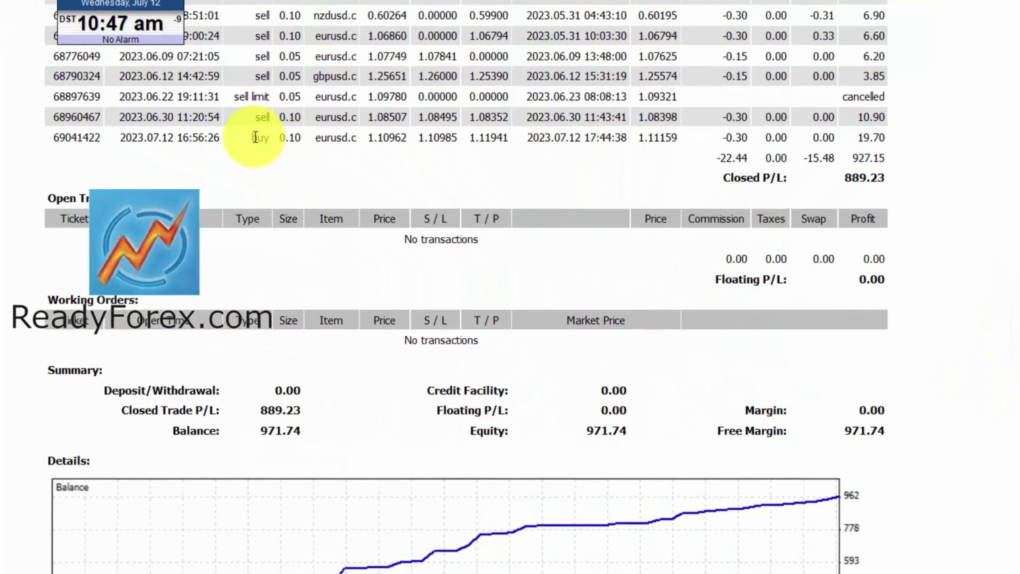
drag(508, 46, 734, 59)
drag(975, 50, 1018, 56)
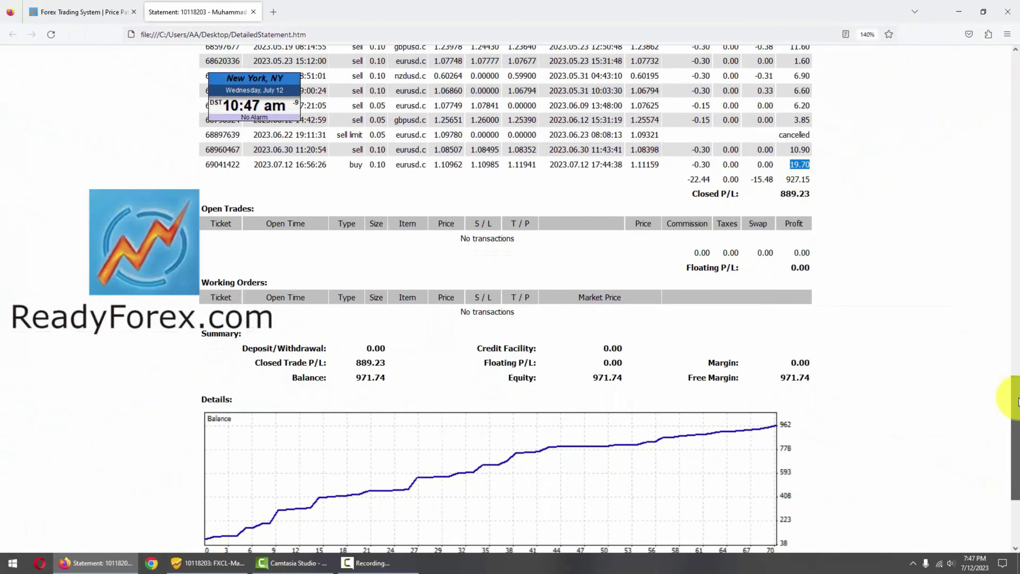
- Scroll down to the Summary with the 971.74 balance and the balance graph
drag(1017, 401, 1013, 416)
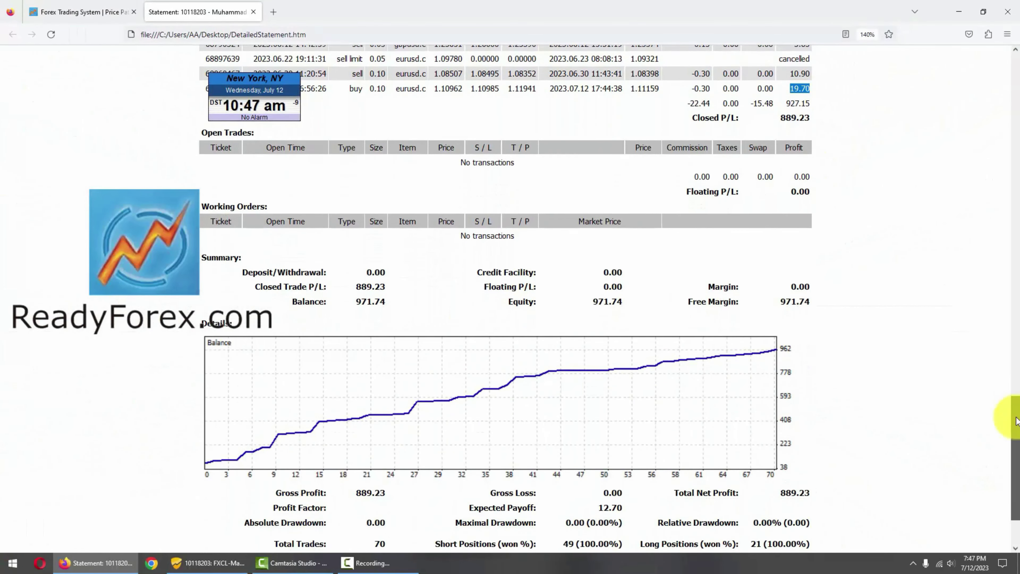
click(245, 159)
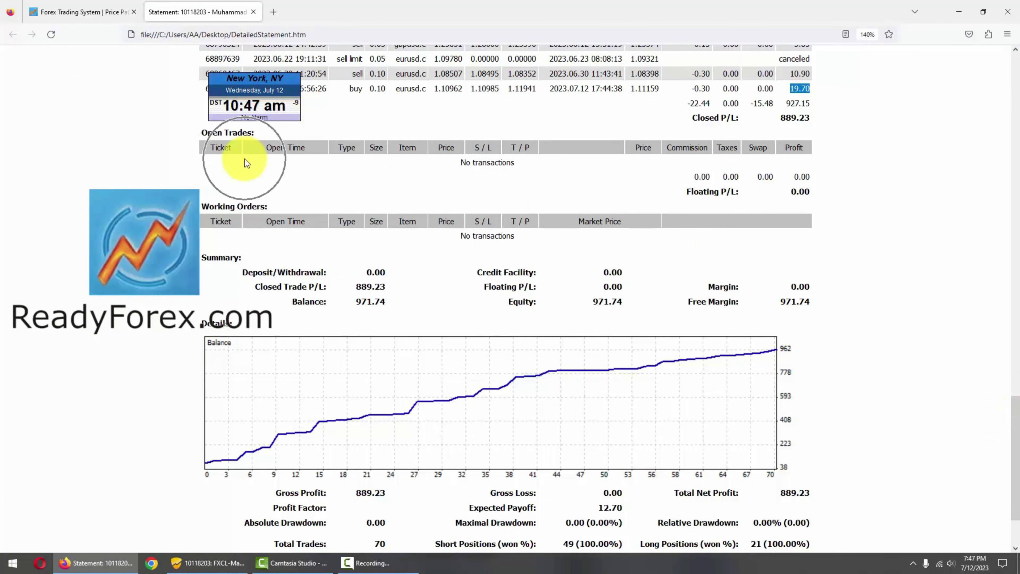
click(252, 240)
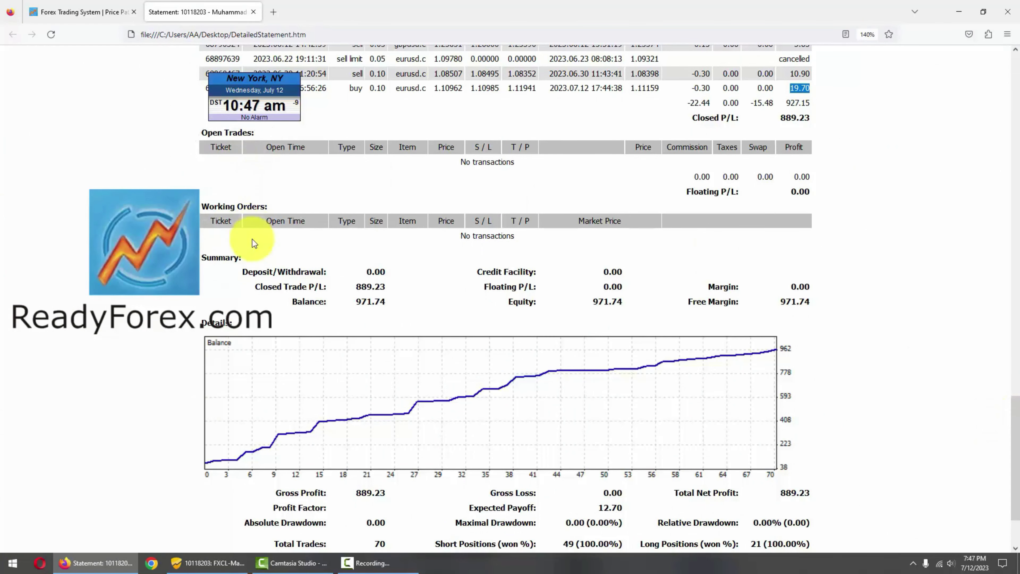
drag(1013, 421, 1013, 448)
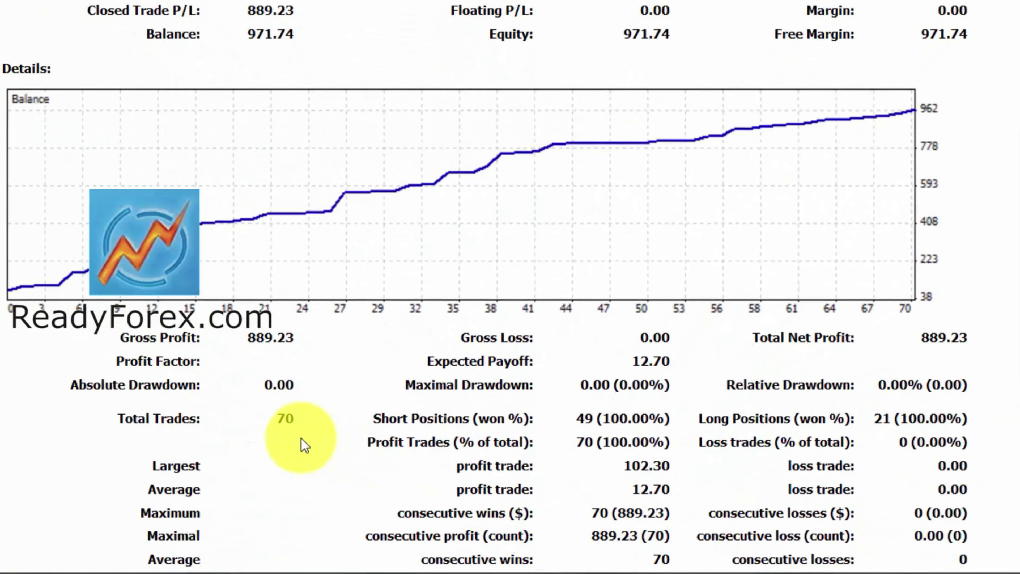
click(56, 288)
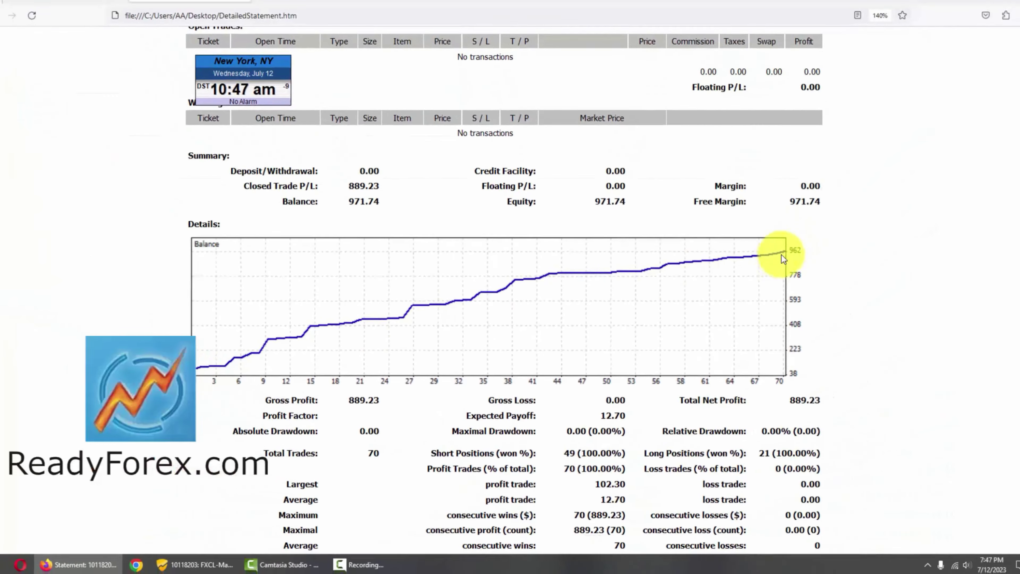